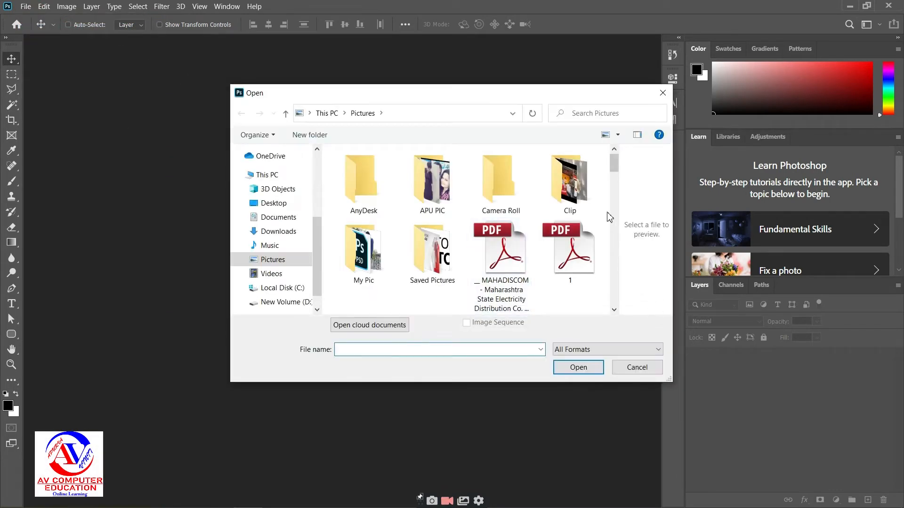
Open the red fabric image 11.jpg from the Pictures folder
drag(614, 165, 618, 181)
click(431, 218)
click(577, 369)
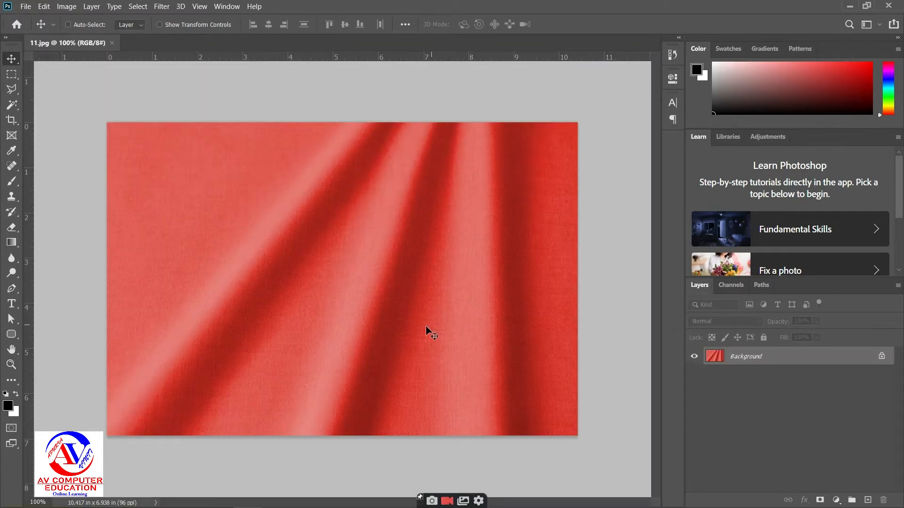
Duplicate the Background layer into a new document named "Copy Image"
right_click(764, 360)
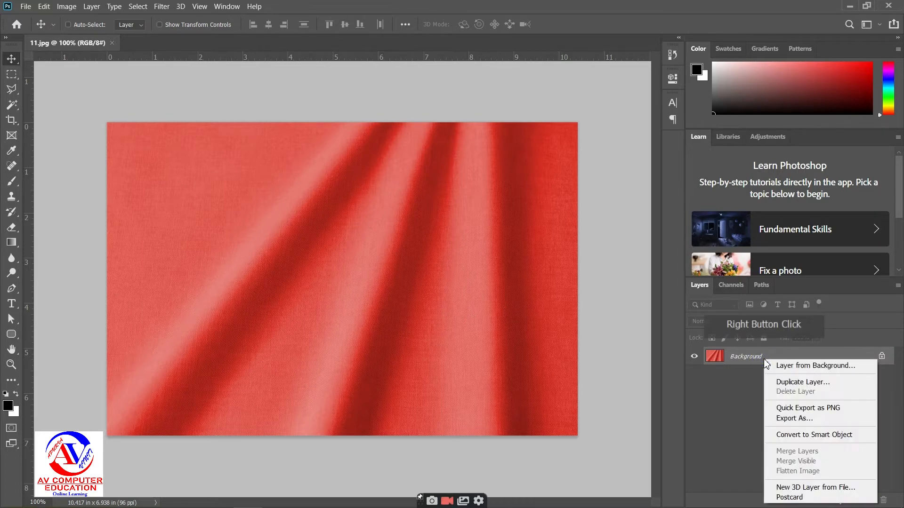
click(793, 382)
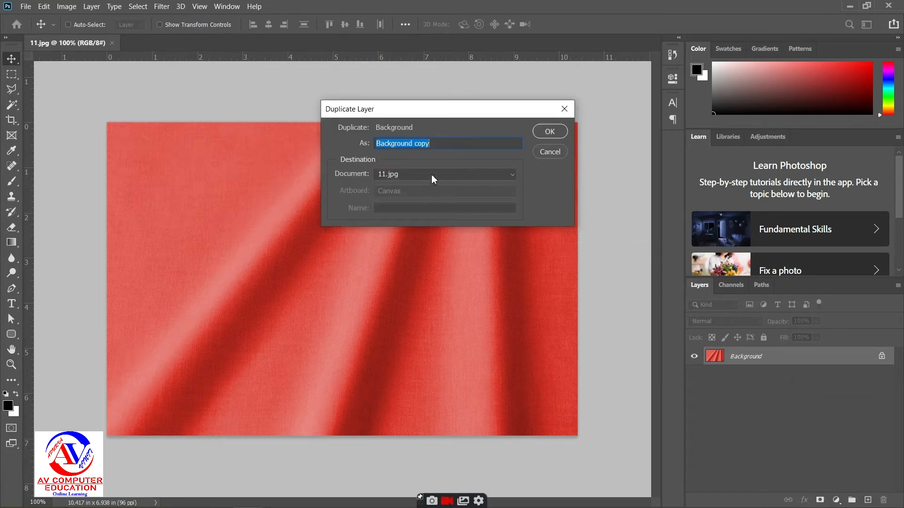
click(431, 175)
click(408, 196)
click(406, 209)
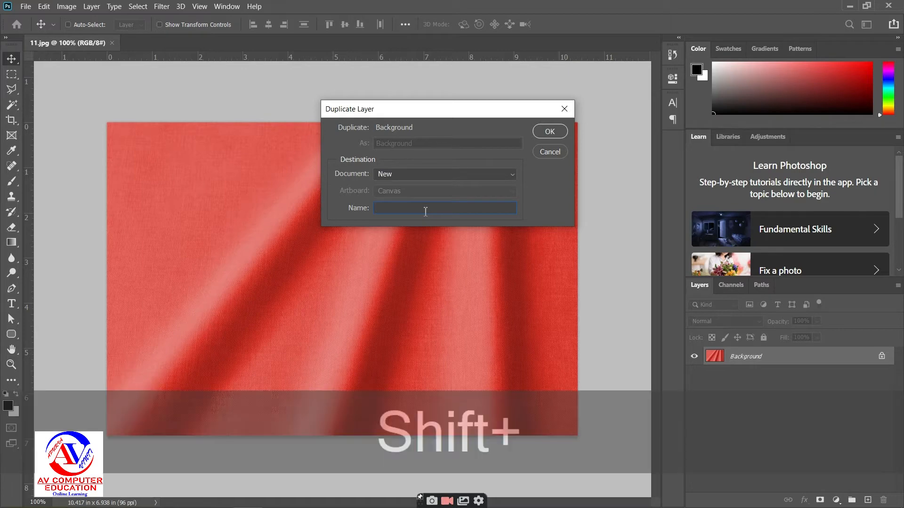
text(Copy)
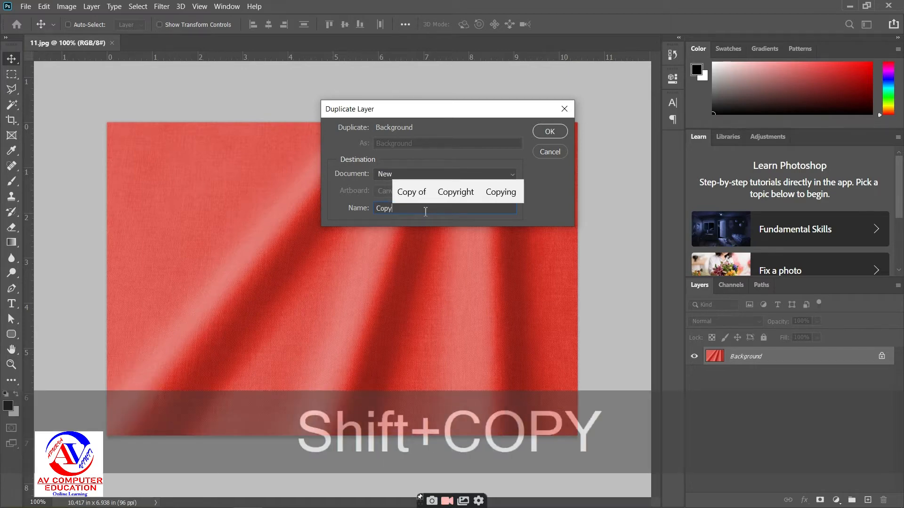
text( Image)
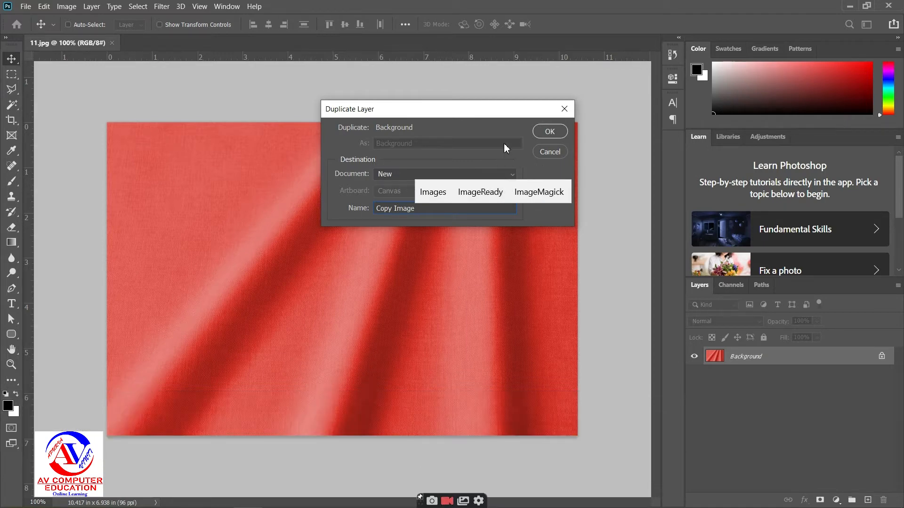
click(549, 132)
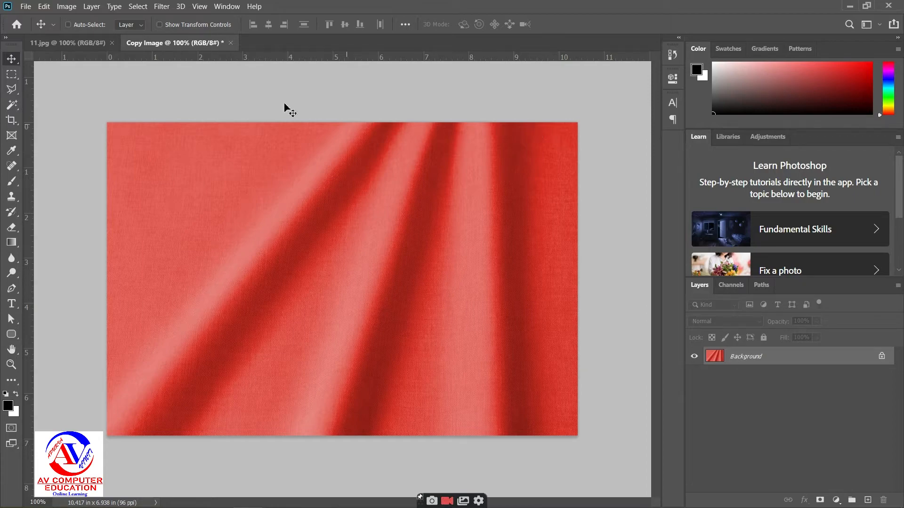
Desaturate the fabric image in the Copy Image document
click(67, 7)
click(82, 34)
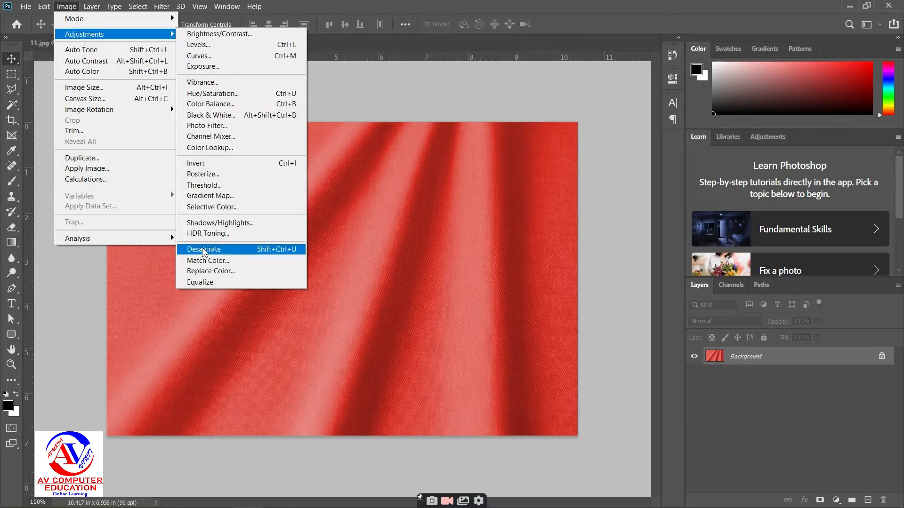
click(247, 256)
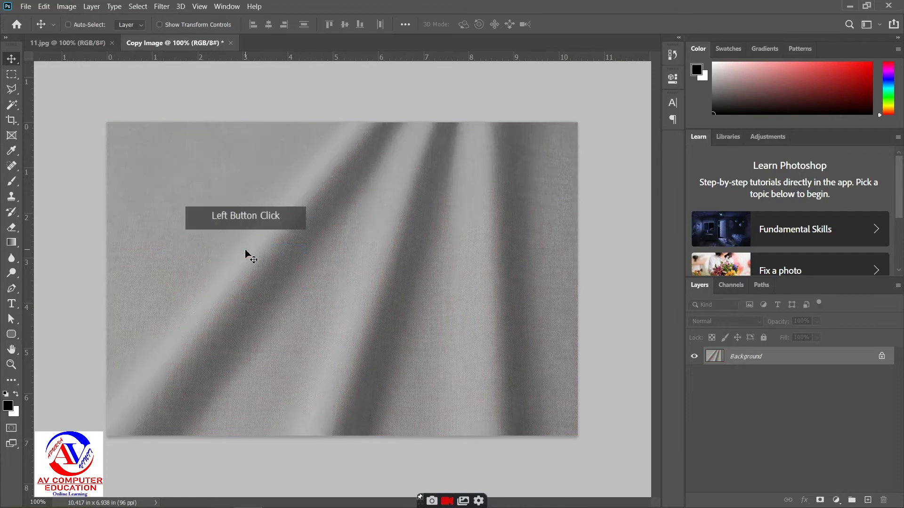
Apply a Gaussian Blur with a 5.0 pixel radius to the grey fabric image
click(161, 6)
click(207, 132)
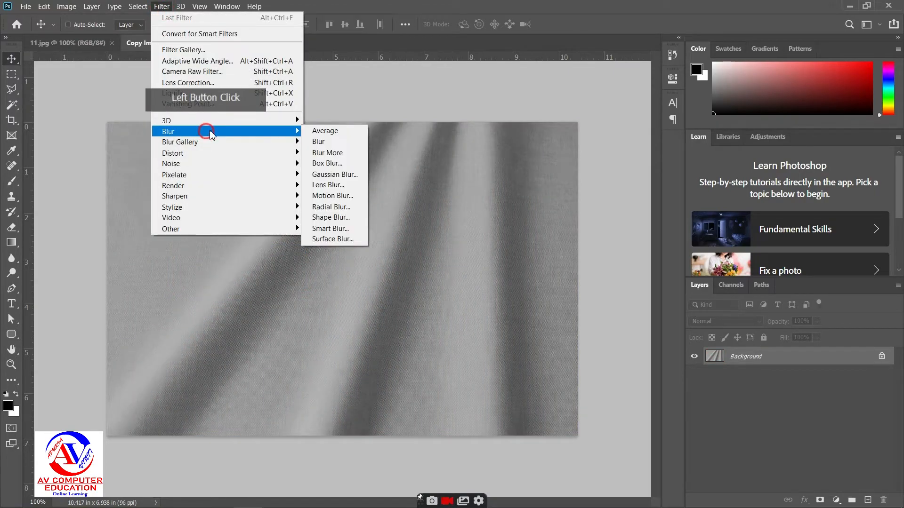
click(351, 178)
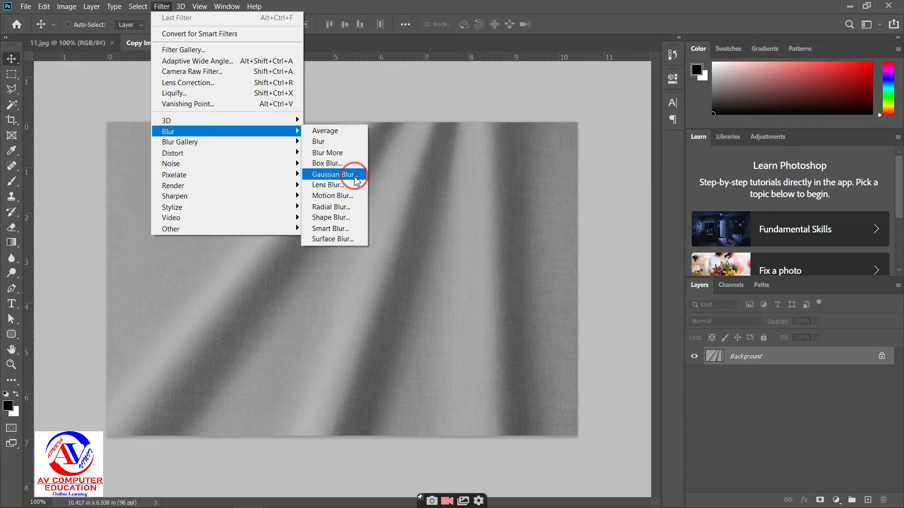
drag(541, 241, 439, 229)
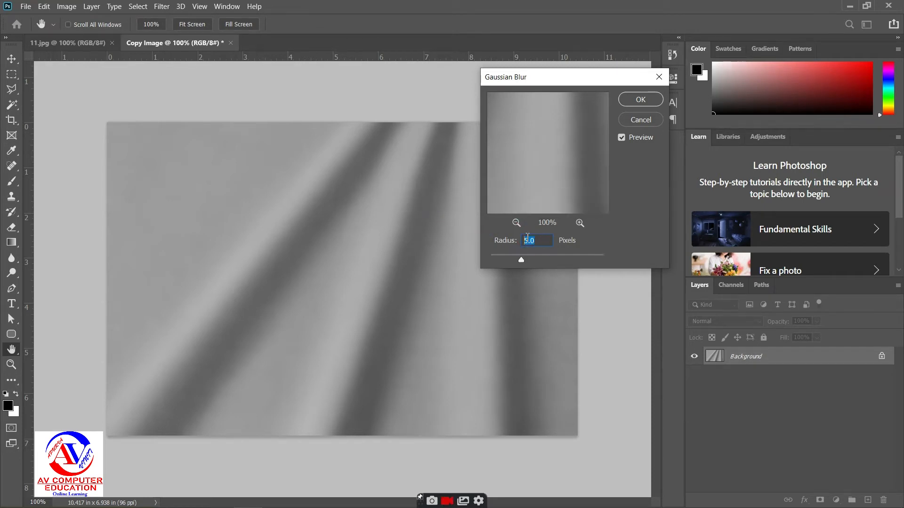
click(641, 99)
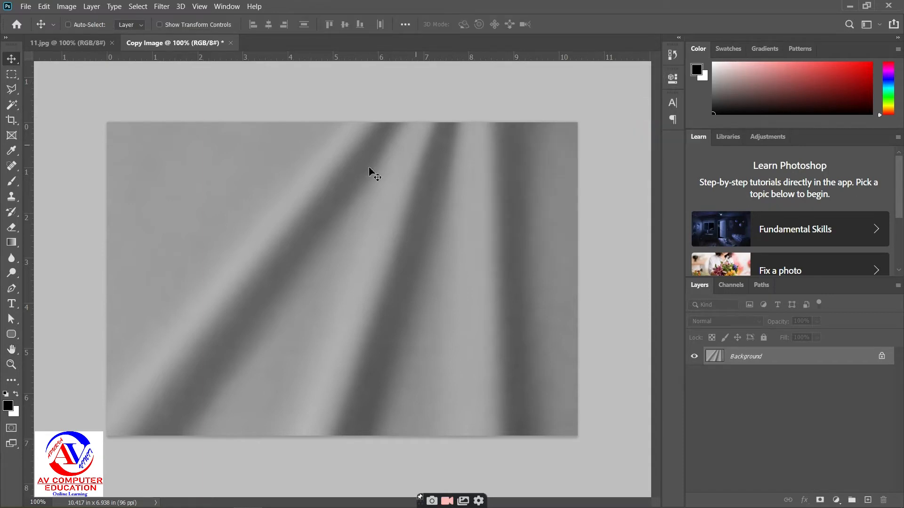
Save the blurred document as the Photoshop file "Copy Image" in Pictures and close it
click(28, 7)
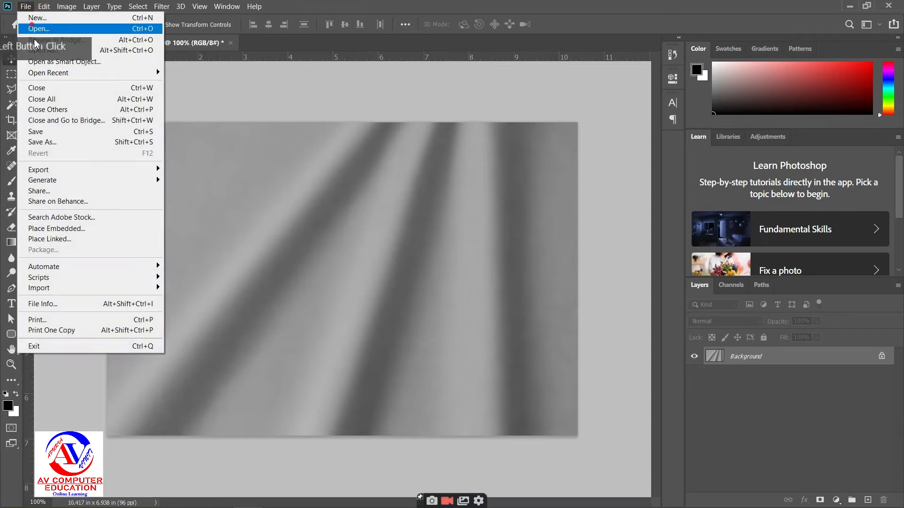
click(115, 131)
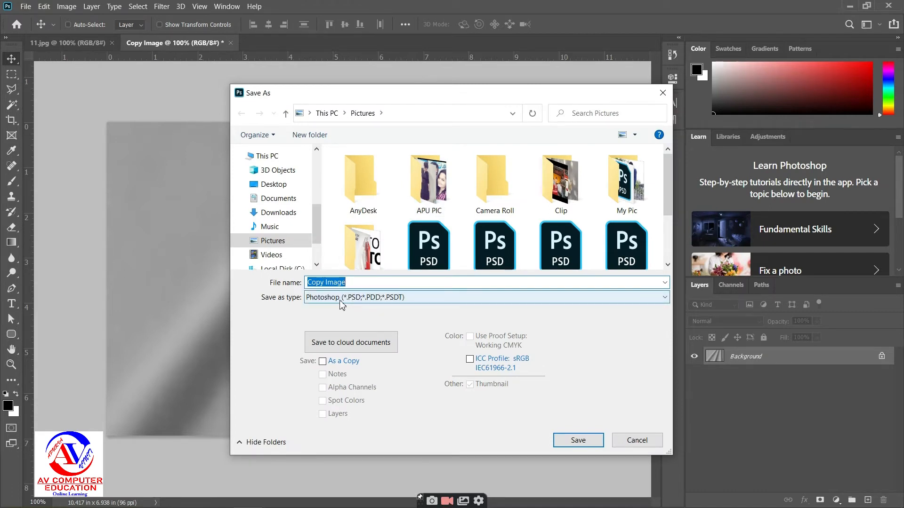
click(566, 443)
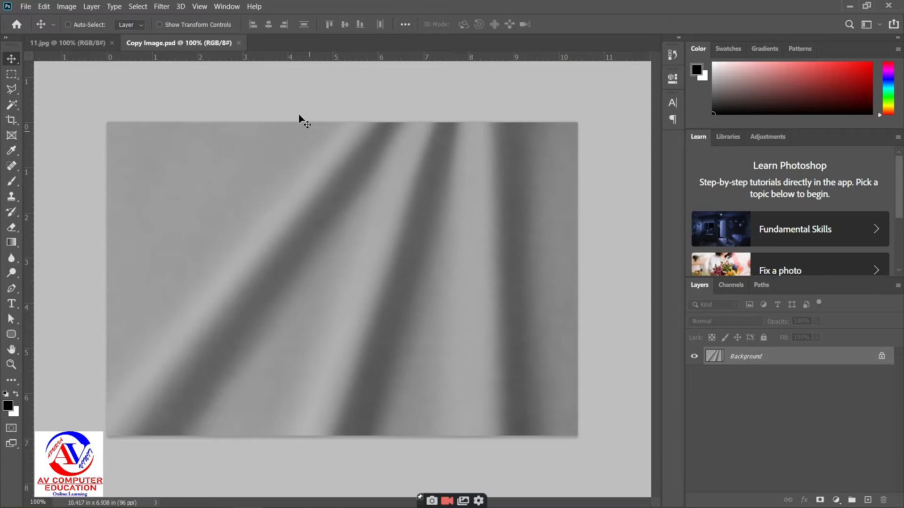
click(238, 43)
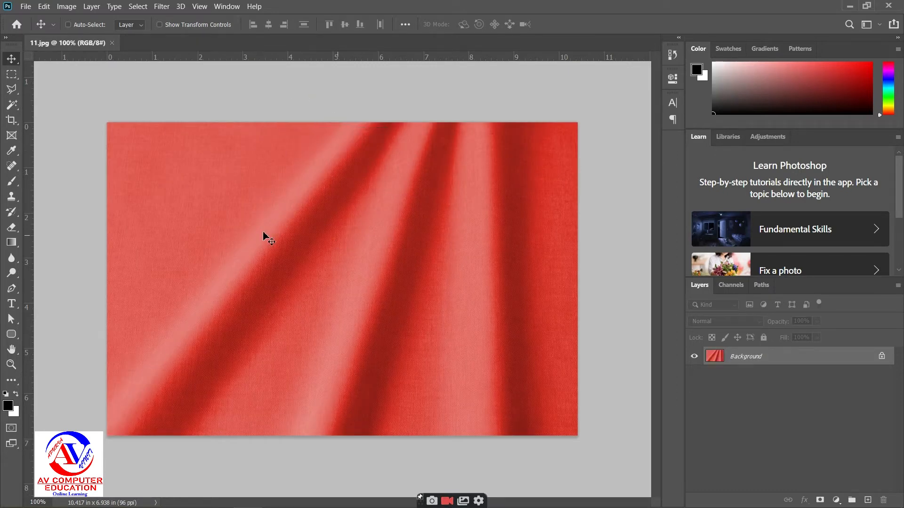
Add horizontal text on the red fabric image reading "BLEND" with "EFFECT" on a second line
click(10, 301)
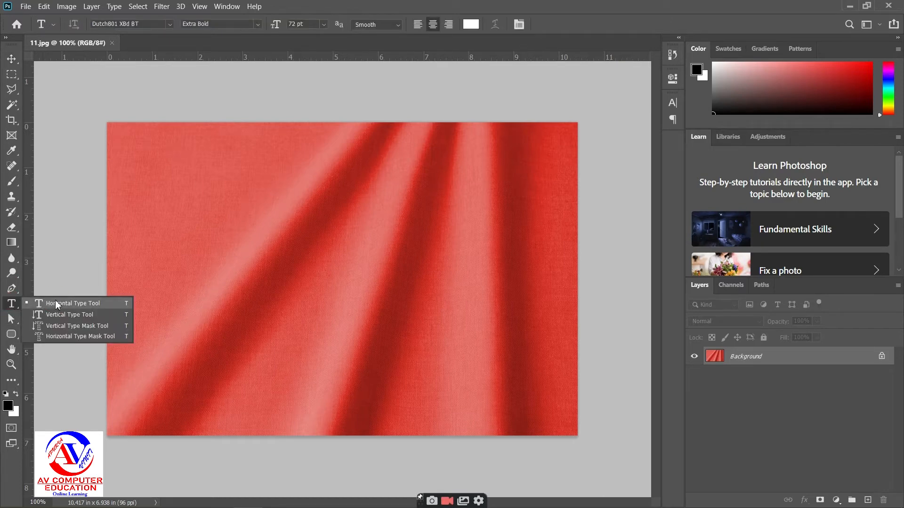
click(78, 303)
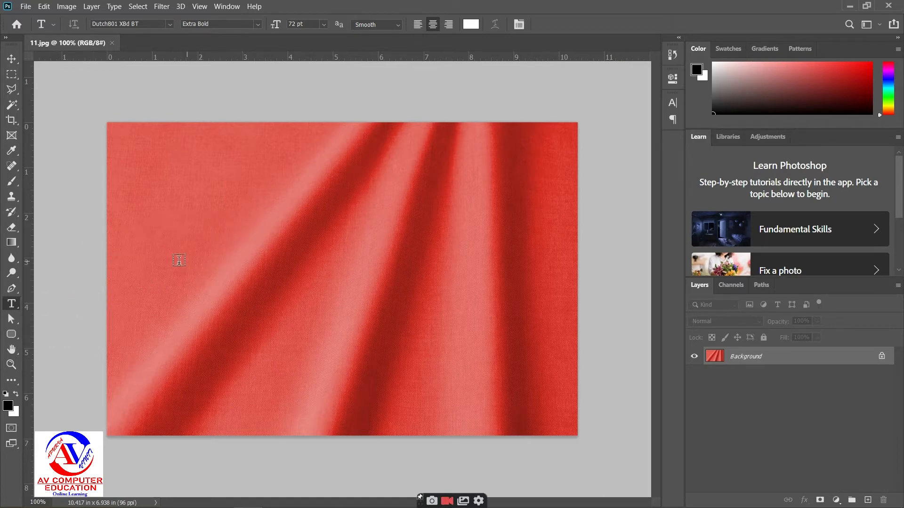
click(159, 257)
click(444, 280)
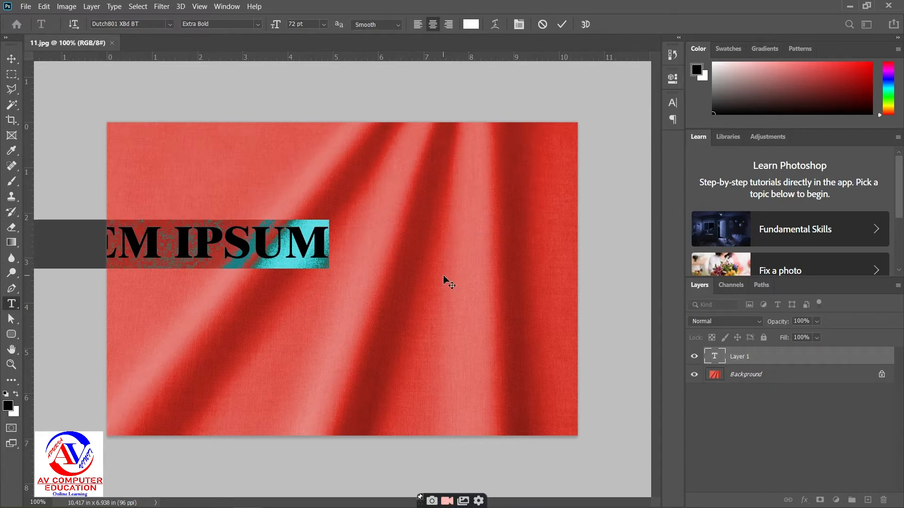
text(BLE)
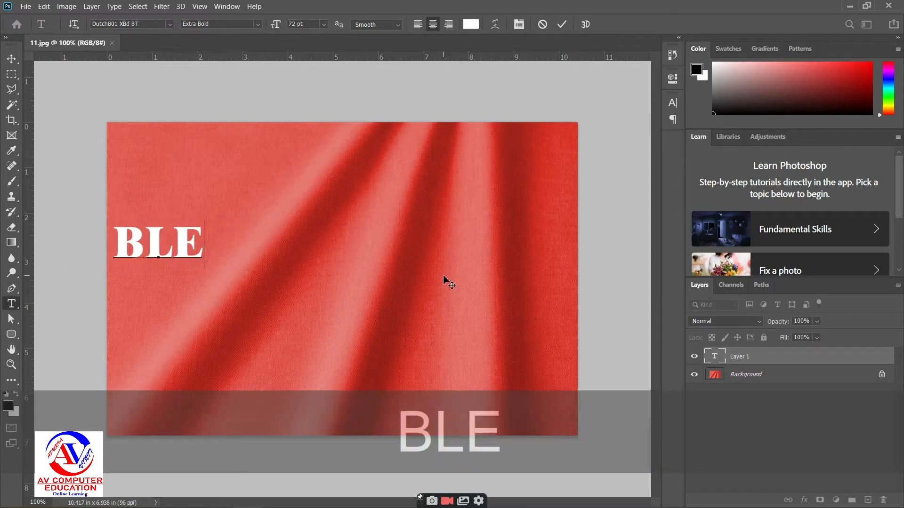
text(ND)
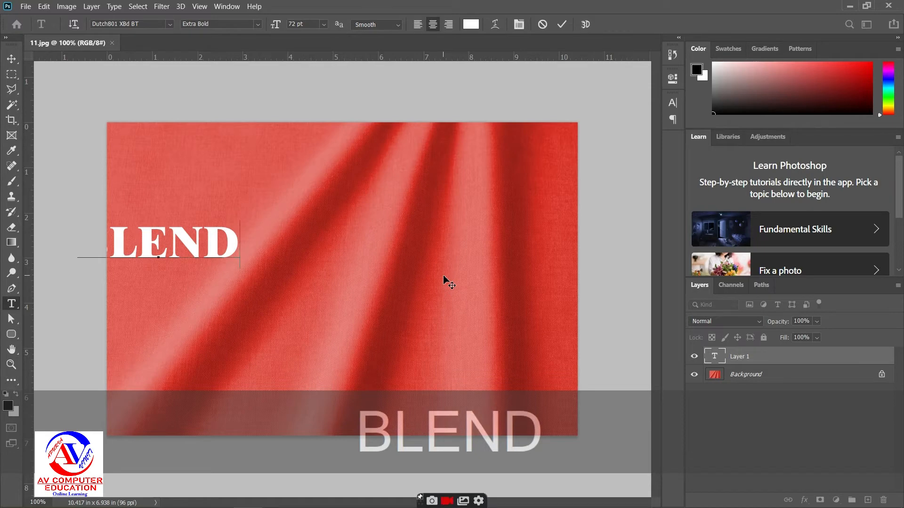
key(Return)
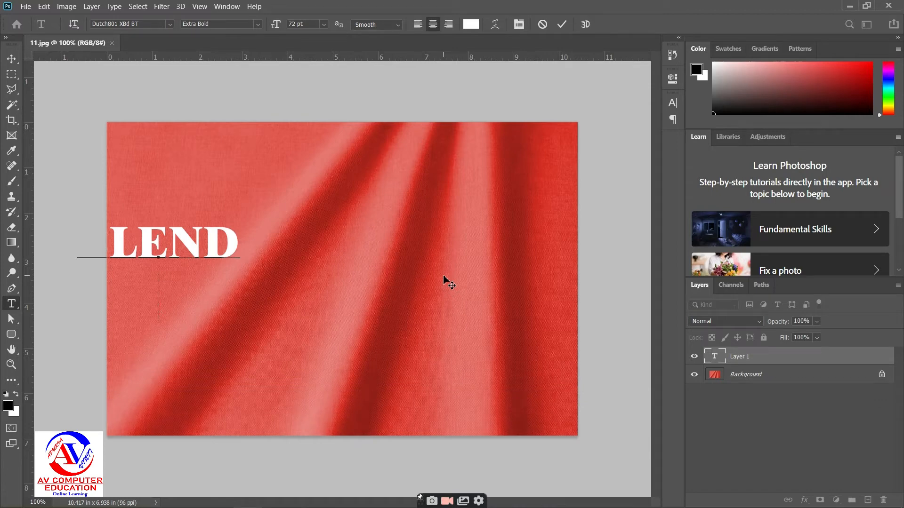
text(END FFE)
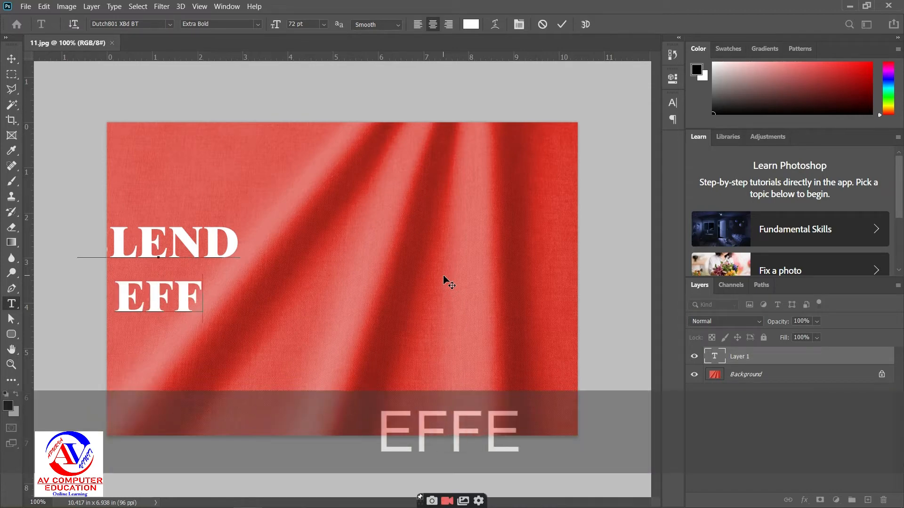
text(CT)
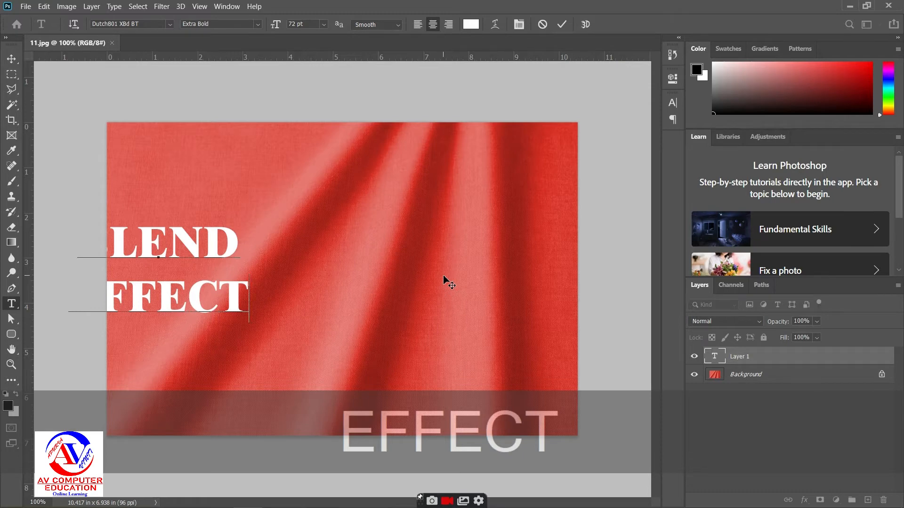
Move the two-line text from the image's left edge towards its centre
click(11, 58)
click(193, 244)
drag(213, 248, 365, 231)
Select both text lines and enlarge their font size, trying 100 pt and settling on 150 pt
click(11, 304)
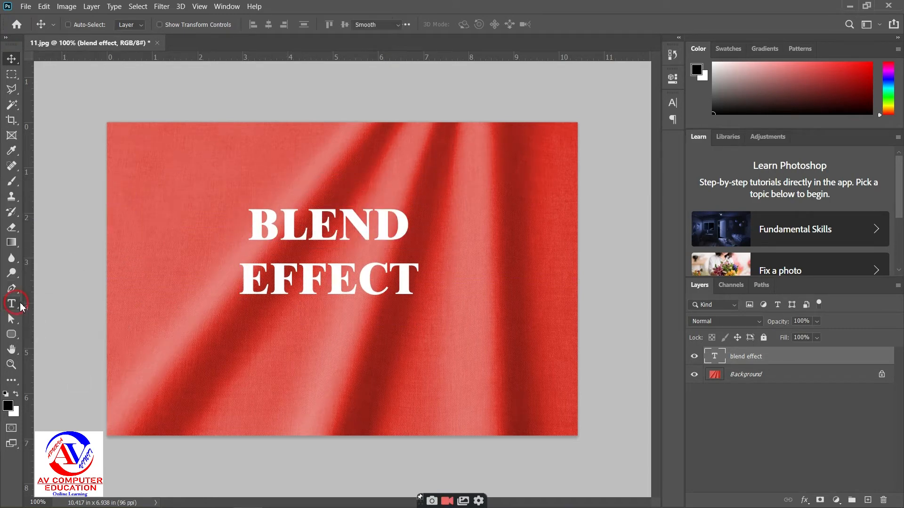
click(395, 282)
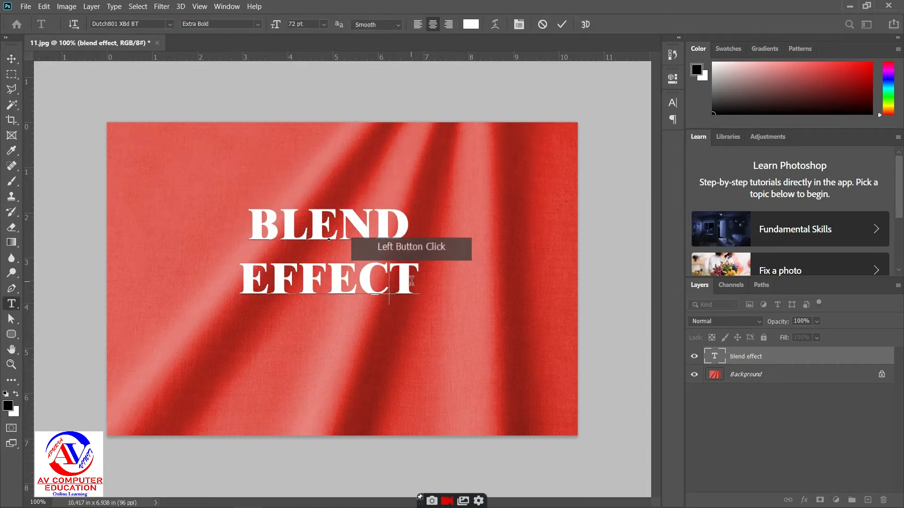
drag(412, 281, 208, 202)
drag(315, 25, 276, 13)
text(100)
key(Return)
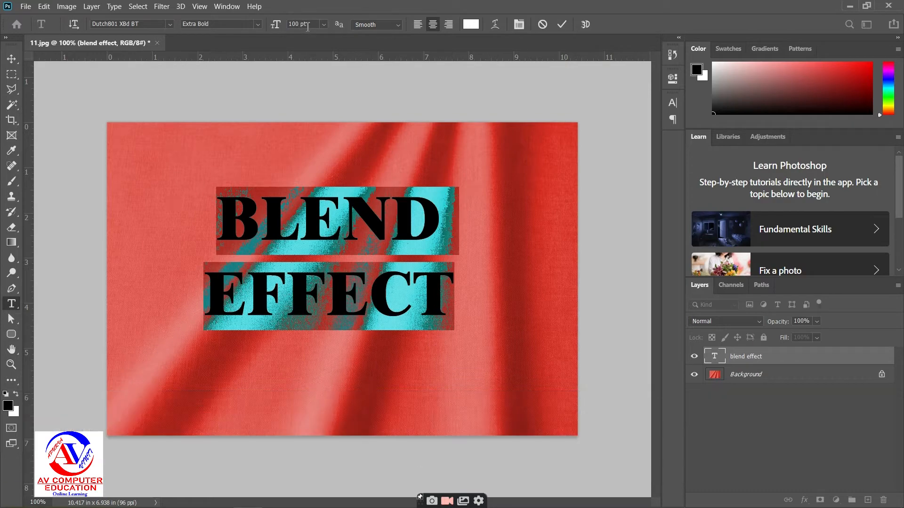
drag(311, 25, 288, 9)
text(15)
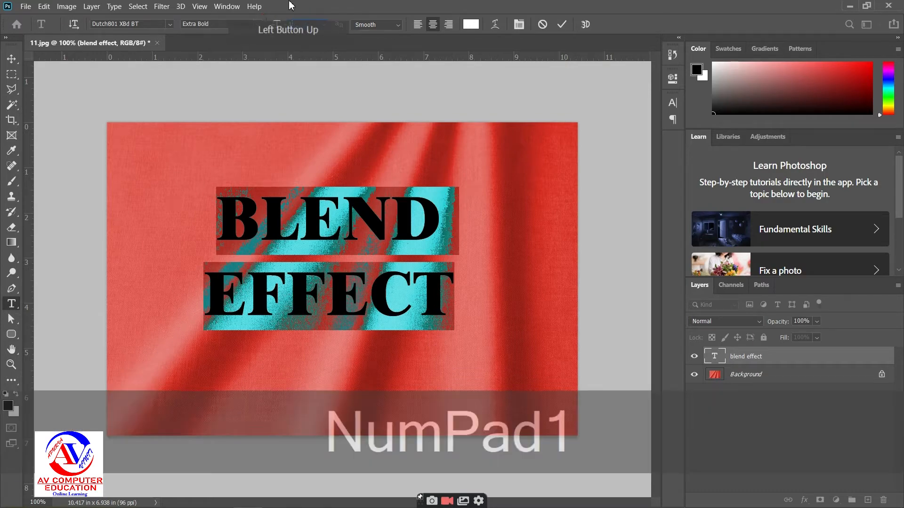
text(0)
key(Return)
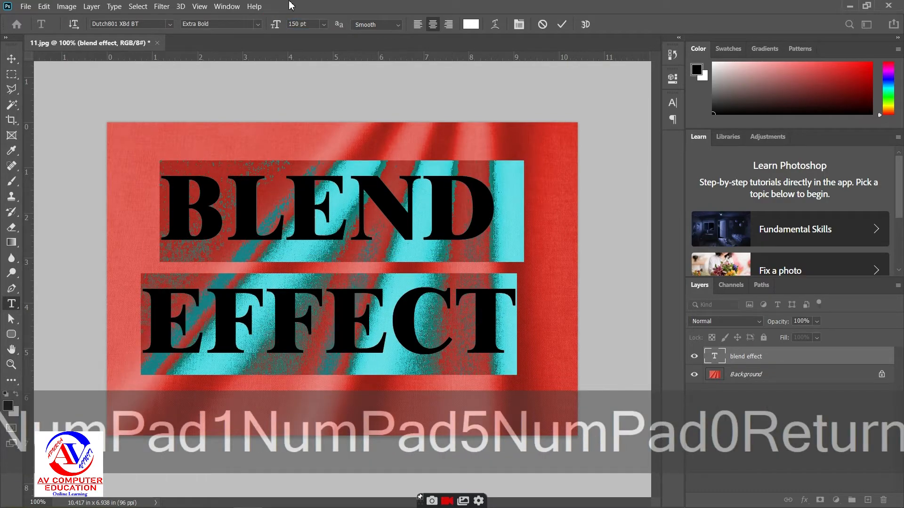
Set the word "EFFECT" to 90 pt and move the whole text block down to the middle of the fabric
click(443, 316)
drag(504, 318, 128, 322)
drag(312, 24, 284, 5)
text(90)
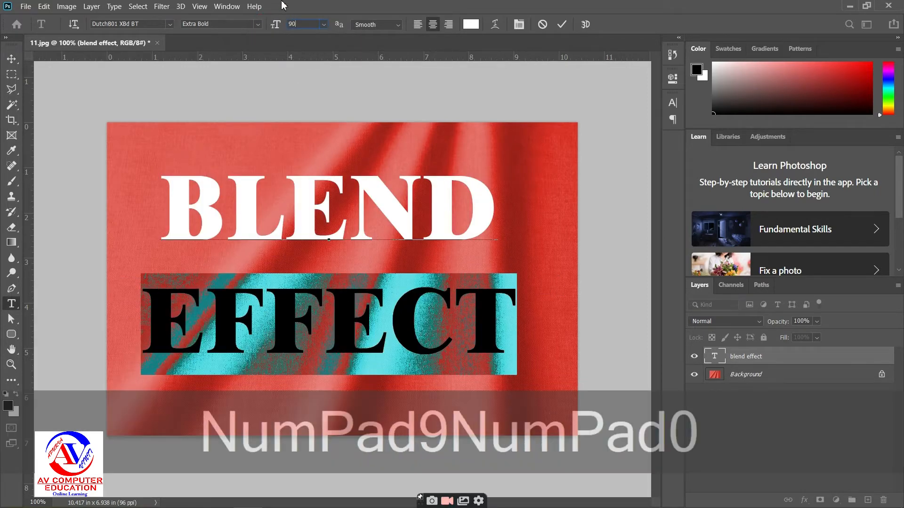
key(Return)
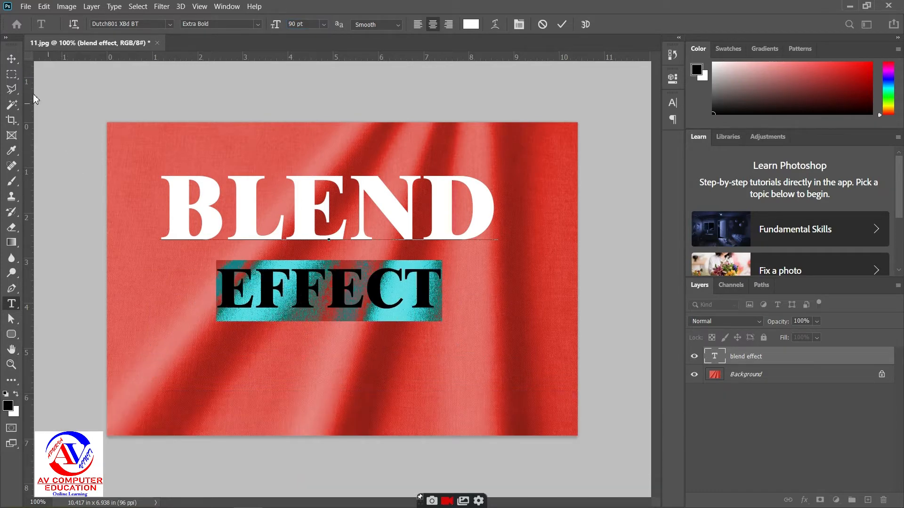
click(11, 59)
drag(311, 224, 311, 263)
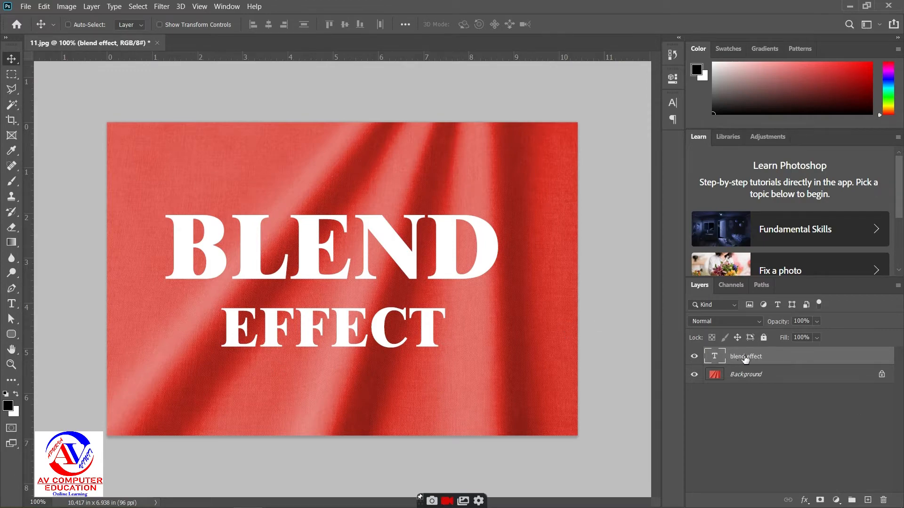
Rasterize the "blend effect" text layer and convert it to a smart object
click(91, 7)
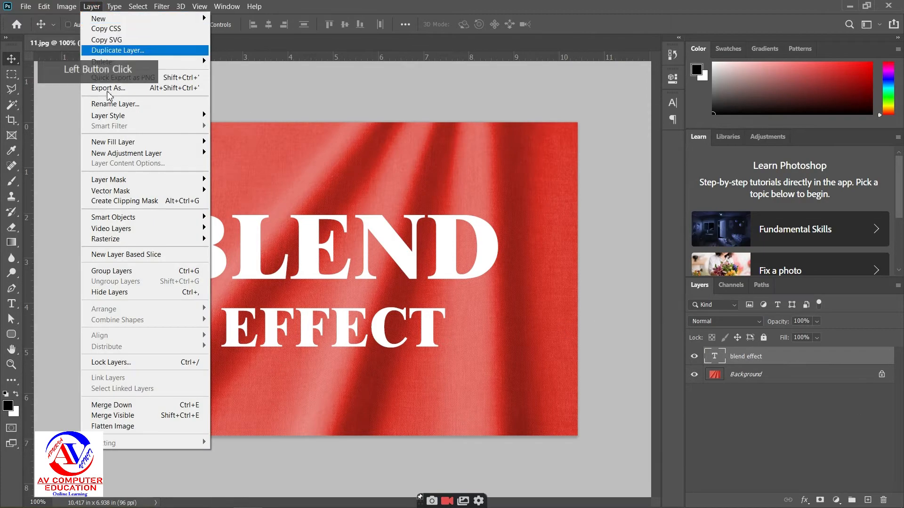
mouse_move(105, 245)
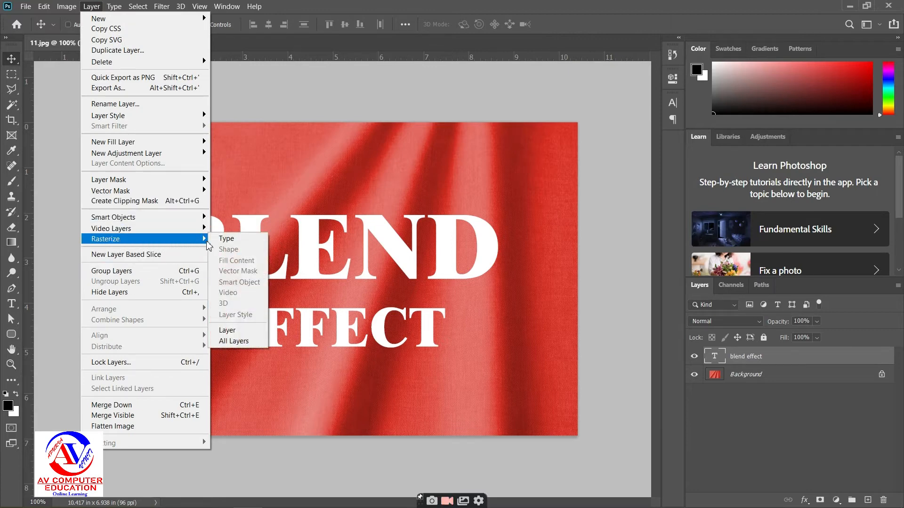
click(244, 240)
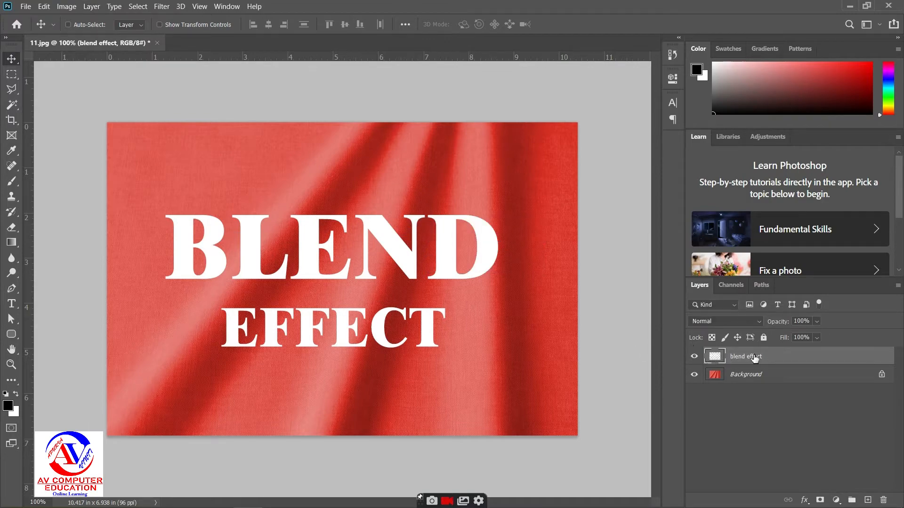
click(92, 7)
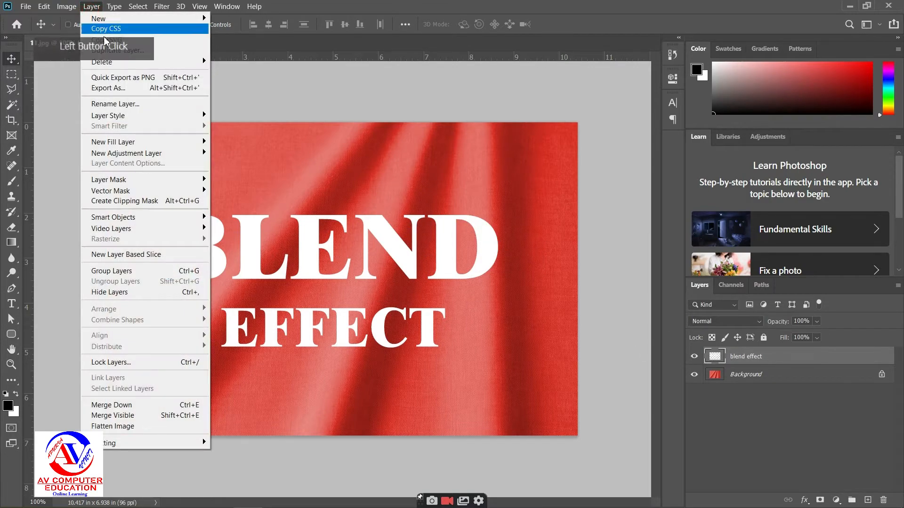
mouse_move(121, 219)
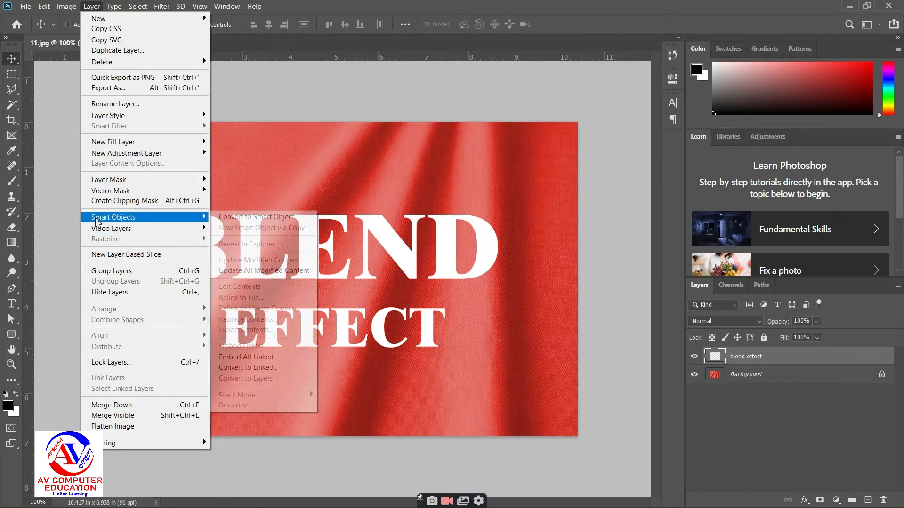
click(230, 218)
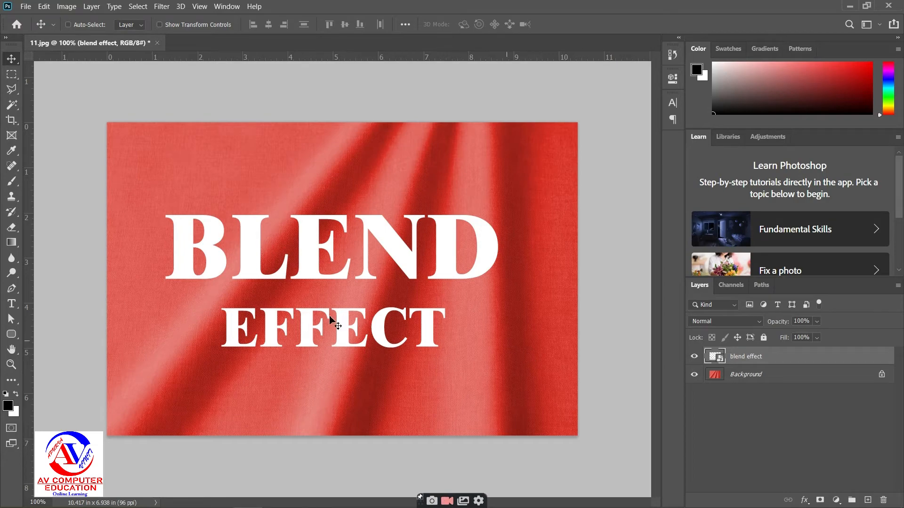
Apply the Displace filter to the text layer with horizontal and vertical scale 20, Stretch To Fit, using the Copy Image PSD as displacement map
click(161, 6)
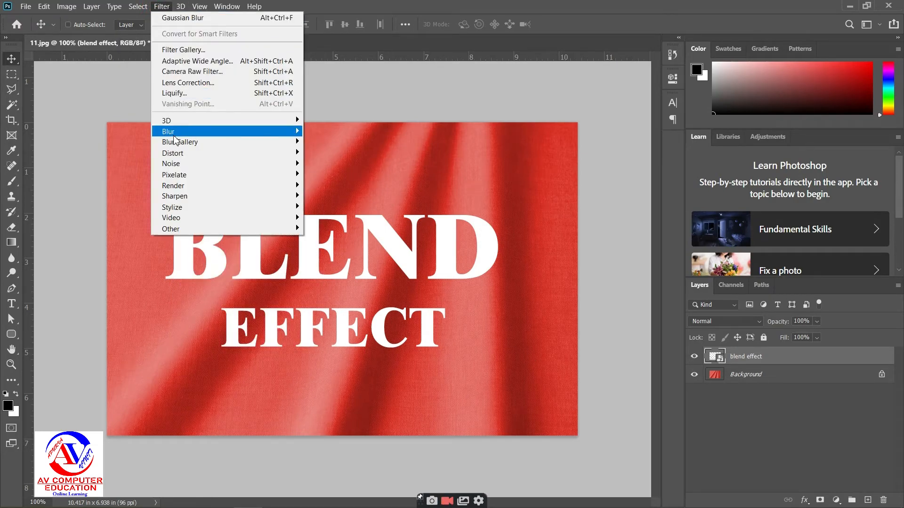
mouse_move(190, 155)
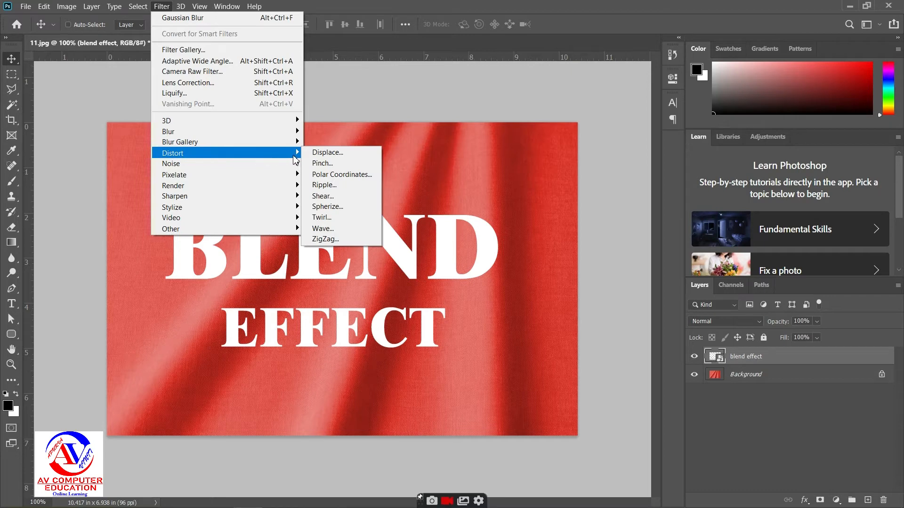
click(329, 153)
drag(431, 143, 366, 138)
text(20)
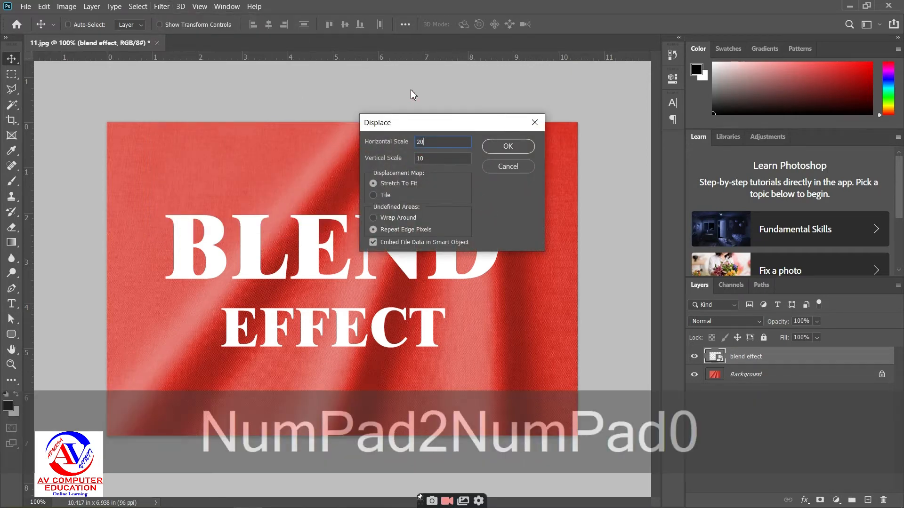
drag(423, 160, 365, 162)
text(20)
click(401, 184)
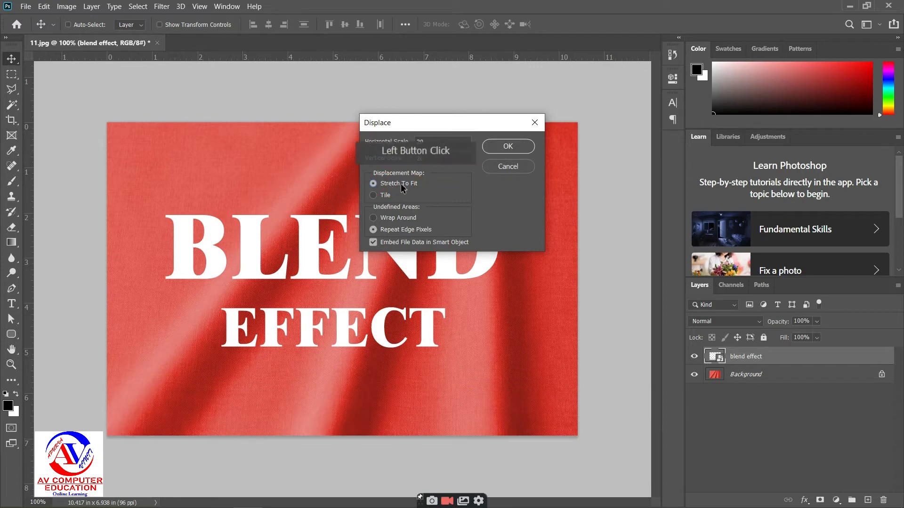
click(507, 146)
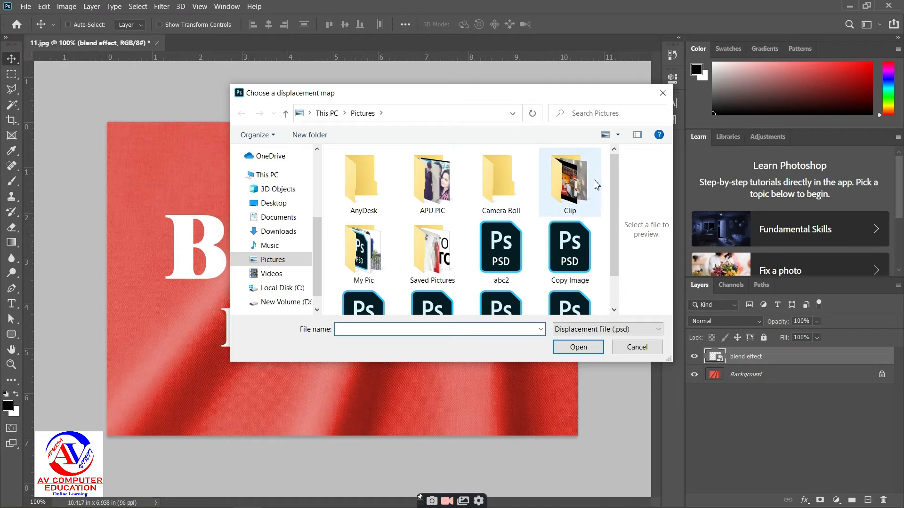
click(573, 271)
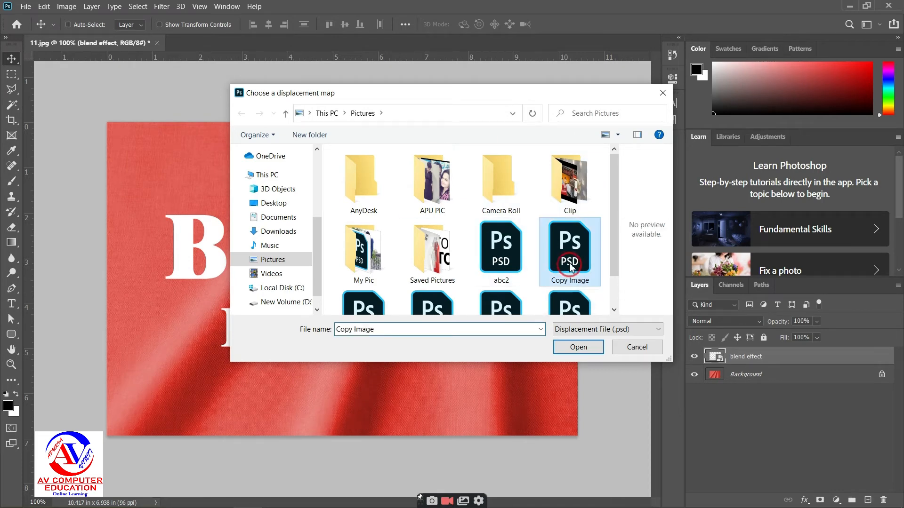
click(578, 347)
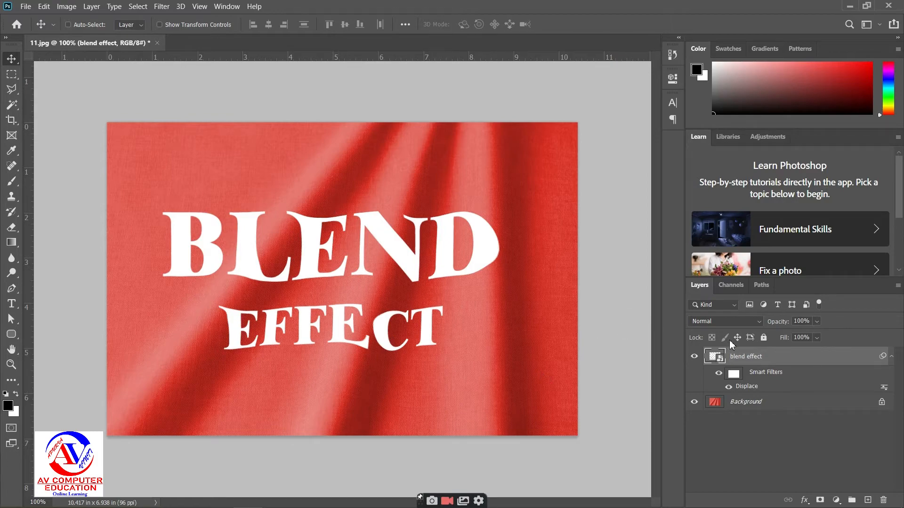
In the text layer's blending options, split the Underlying Layer's shadow slider in Blend If to 50 / 97
right_click(748, 358)
click(655, 20)
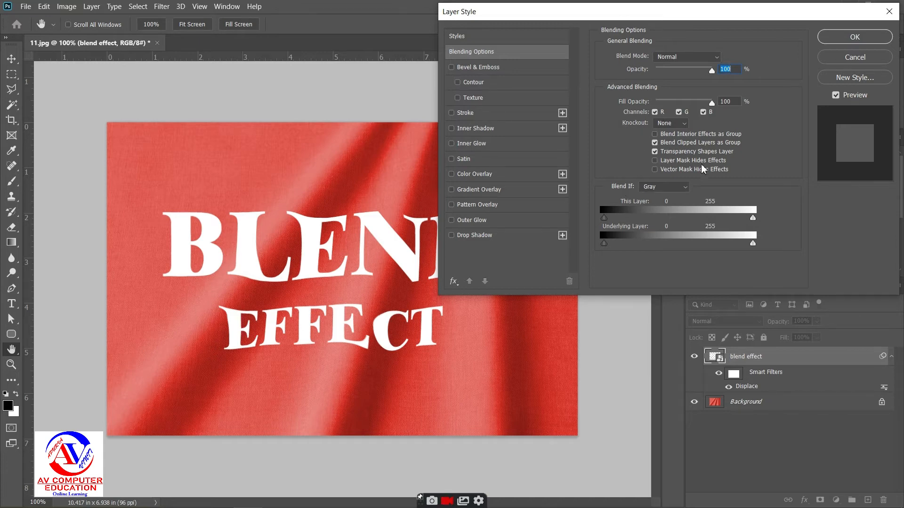
drag(607, 242, 633, 249)
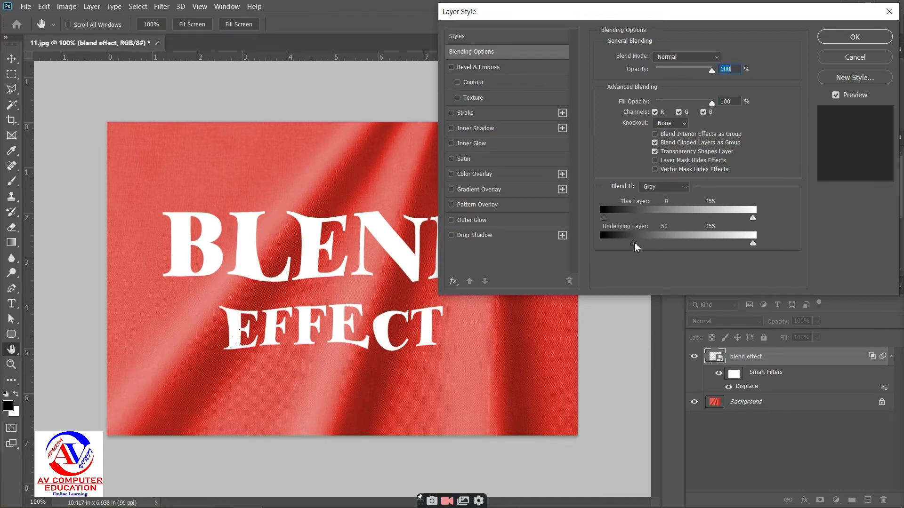
key(alt)
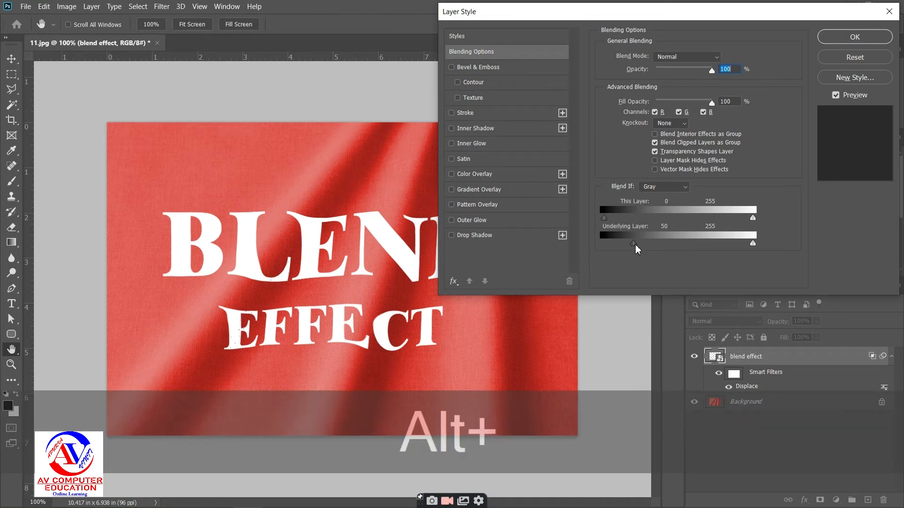
drag(636, 245, 662, 245)
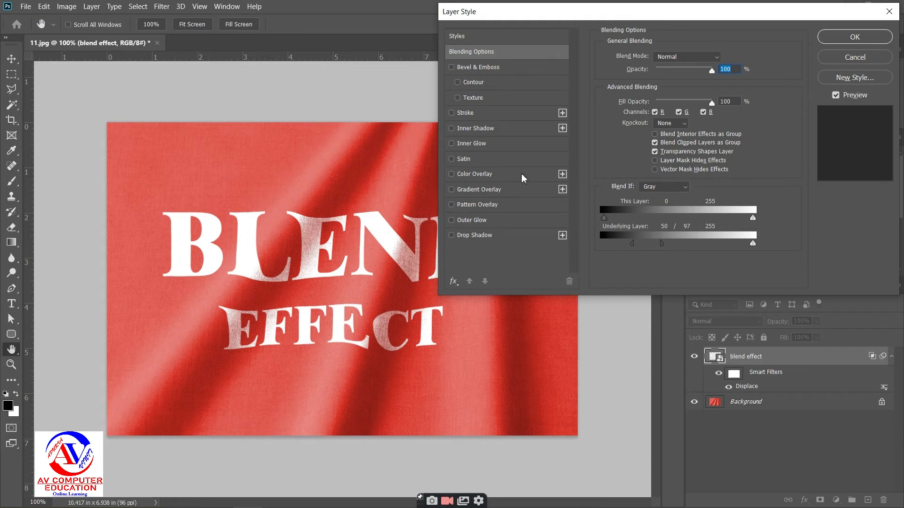
Add a Color Overlay to the text layer and try cyan and blue as the overlay colour
click(474, 174)
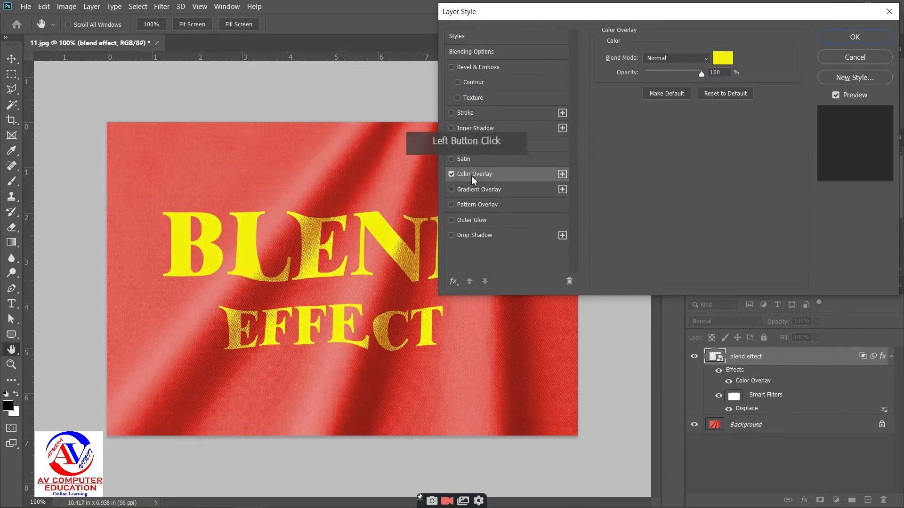
drag(618, 12, 606, 34)
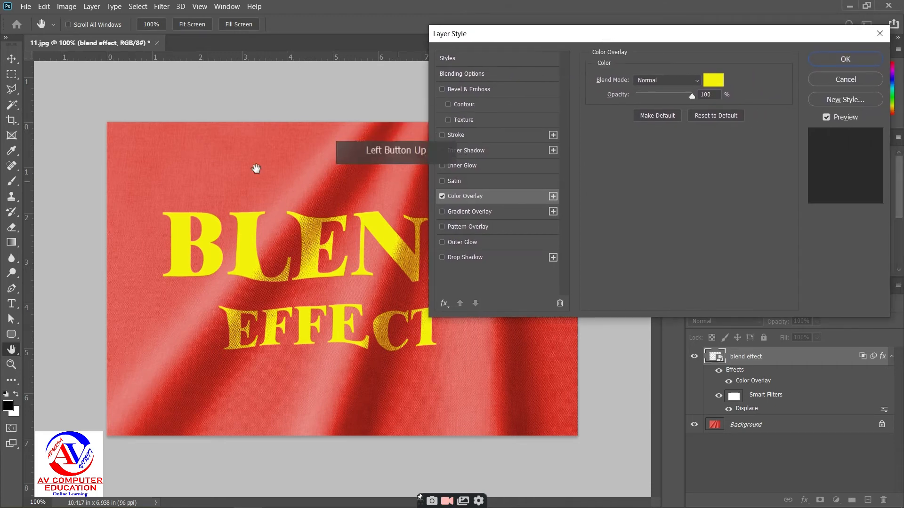
click(714, 81)
click(630, 142)
click(627, 140)
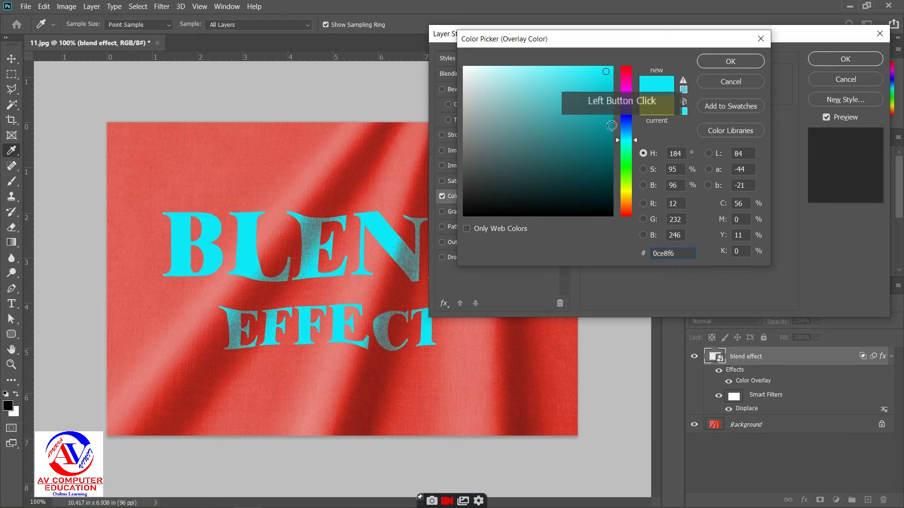
drag(589, 76, 606, 69)
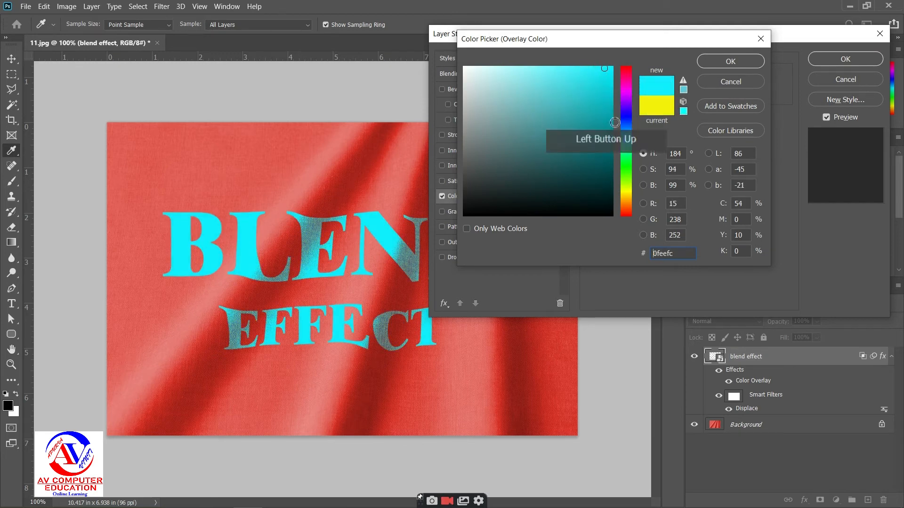
click(636, 136)
drag(637, 136, 636, 132)
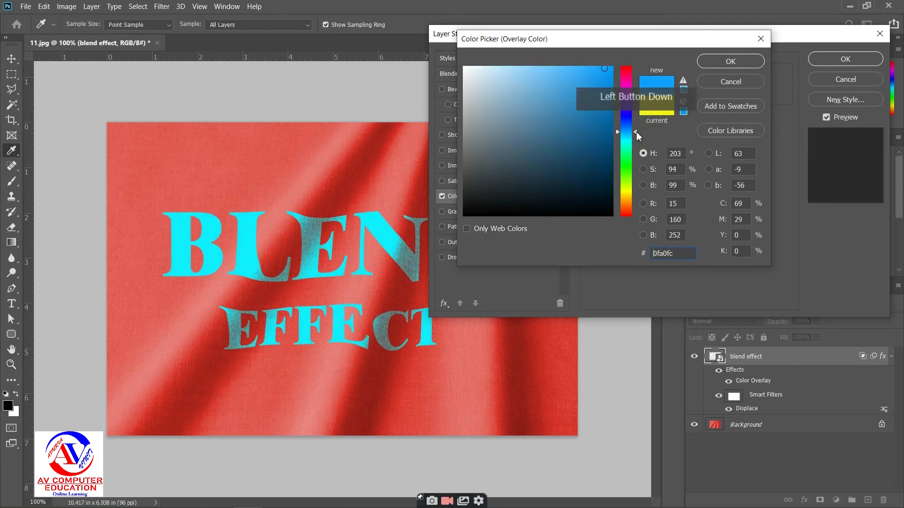
click(580, 87)
drag(580, 87, 611, 69)
Set the text's overlay colour to bright yellow (fbec03) and apply the layer style
click(628, 198)
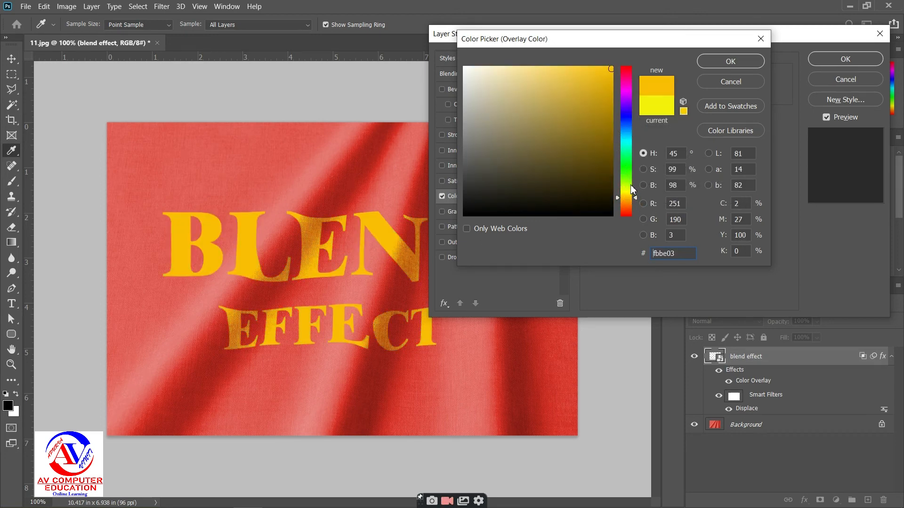
drag(637, 198, 636, 192)
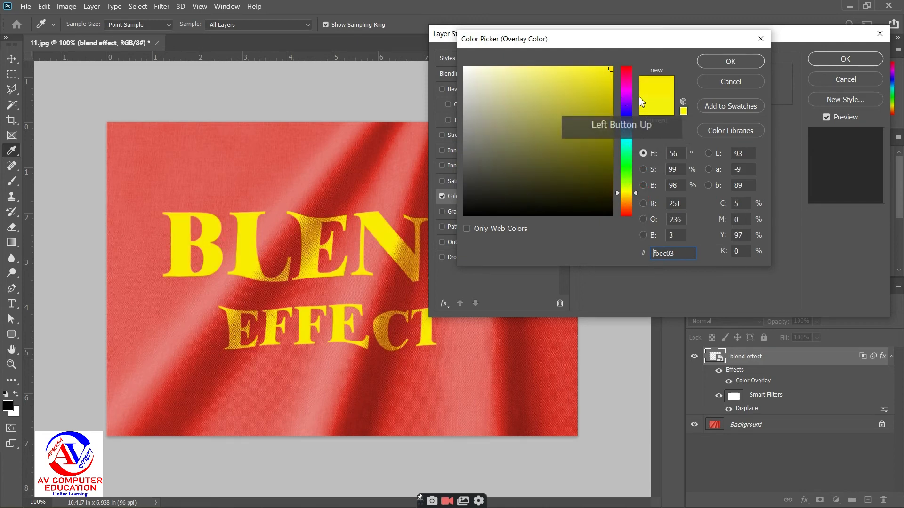
click(733, 57)
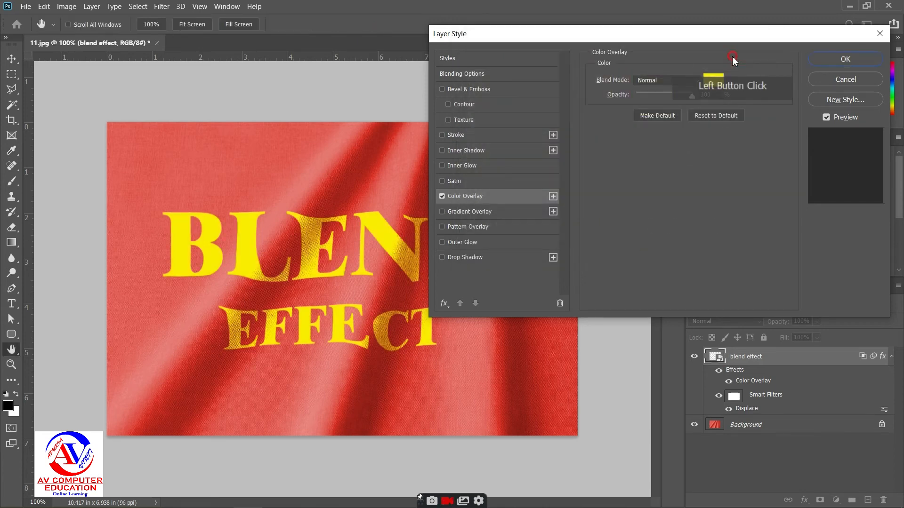
click(846, 60)
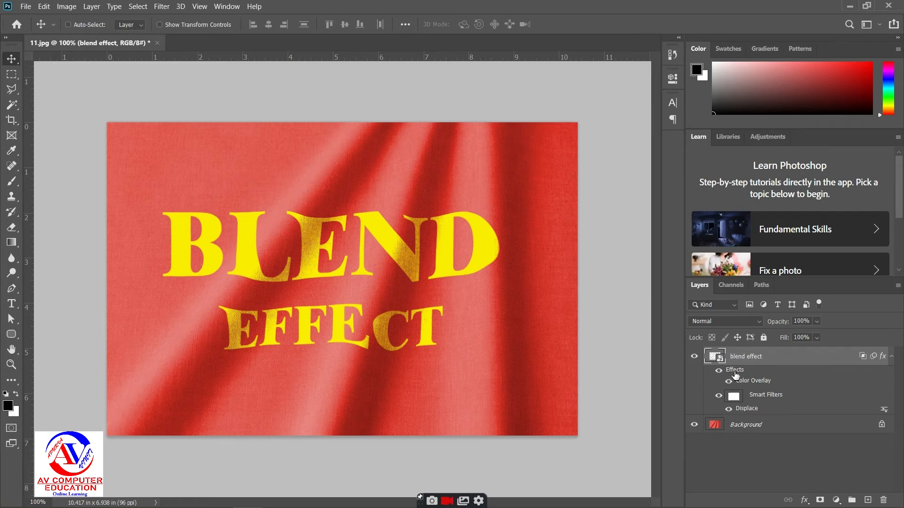
Reopen the text layer's blending options and split the Underlying Layer's highlight slider in Blend If to about 130 / 155
double_click(736, 371)
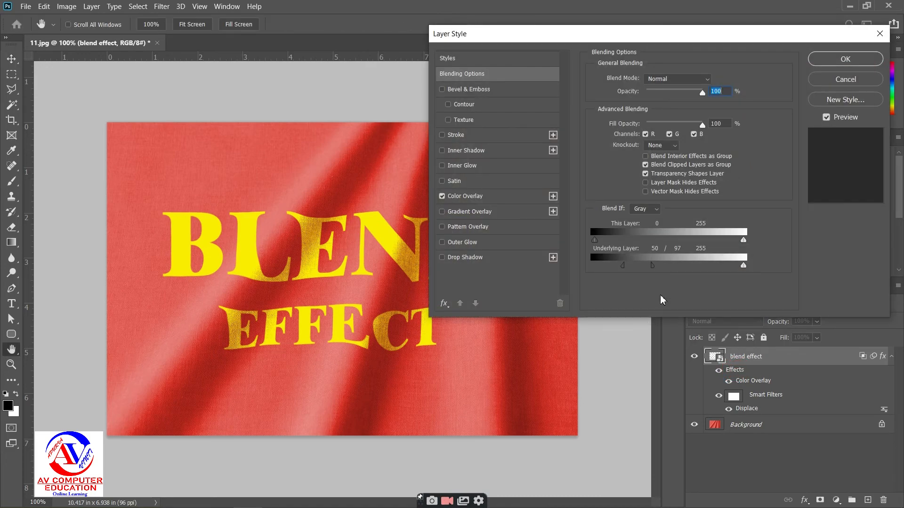
drag(573, 47, 596, 23)
drag(767, 242, 742, 241)
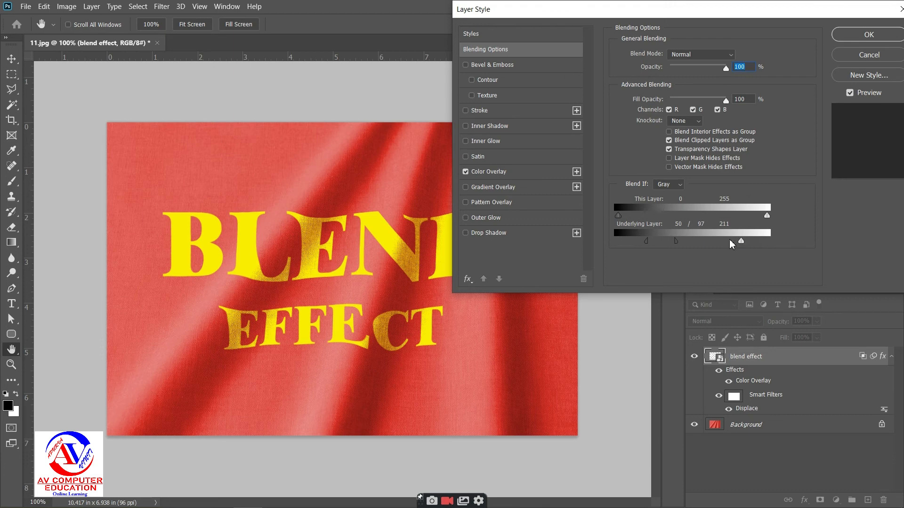
key(alt)
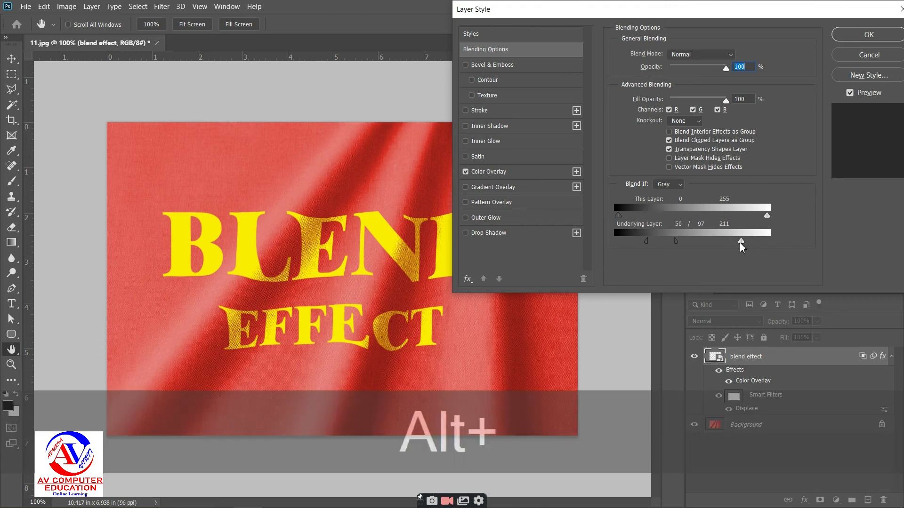
alt+click(740, 241)
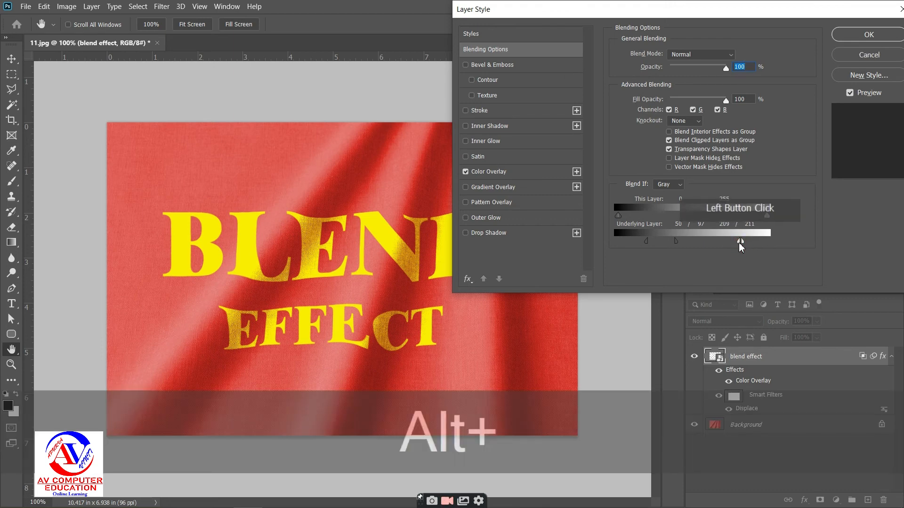
drag(739, 242, 690, 248)
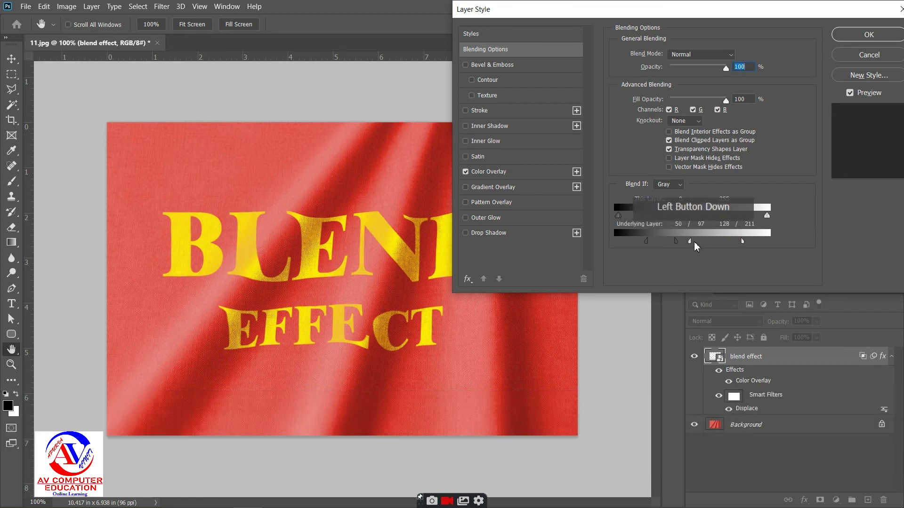
drag(742, 242, 711, 249)
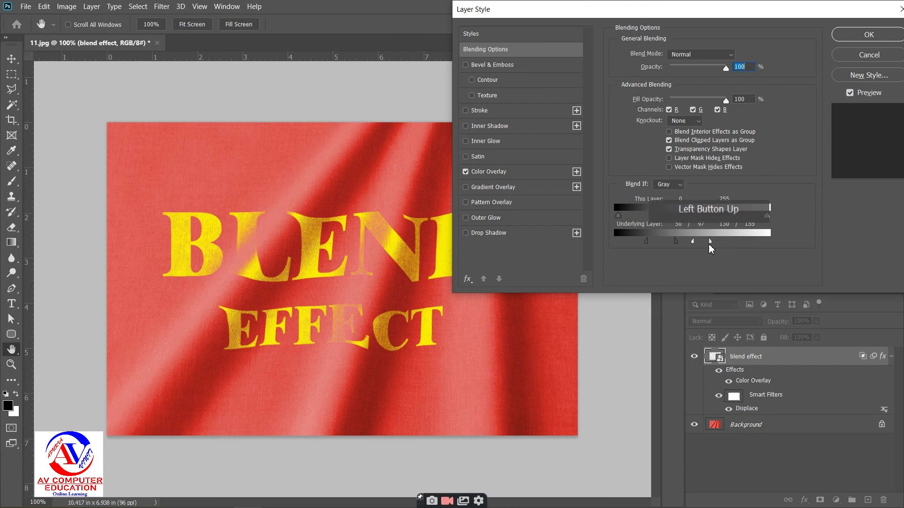
Refine the Underlying Layer's Blend If sliders to 50 / 116 for shadows and 108 / 195 for highlights, and apply the style
drag(712, 246, 684, 250)
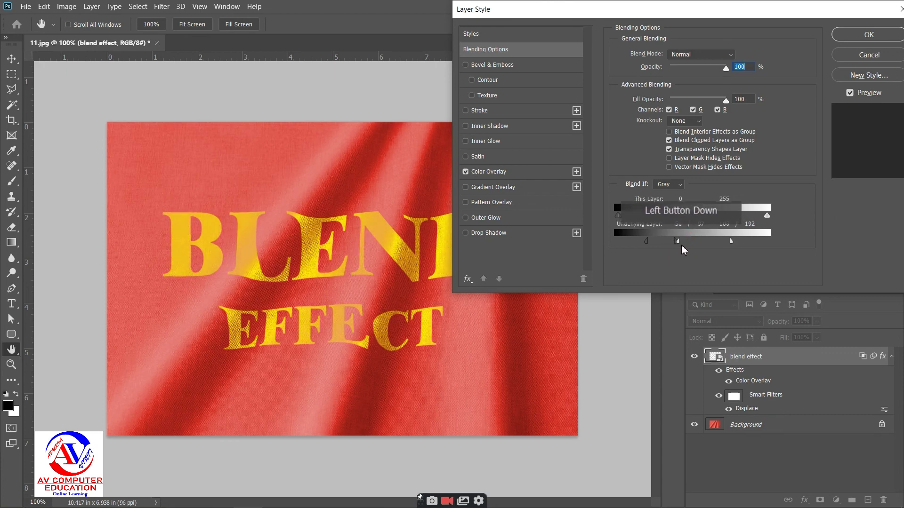
drag(683, 253, 722, 245)
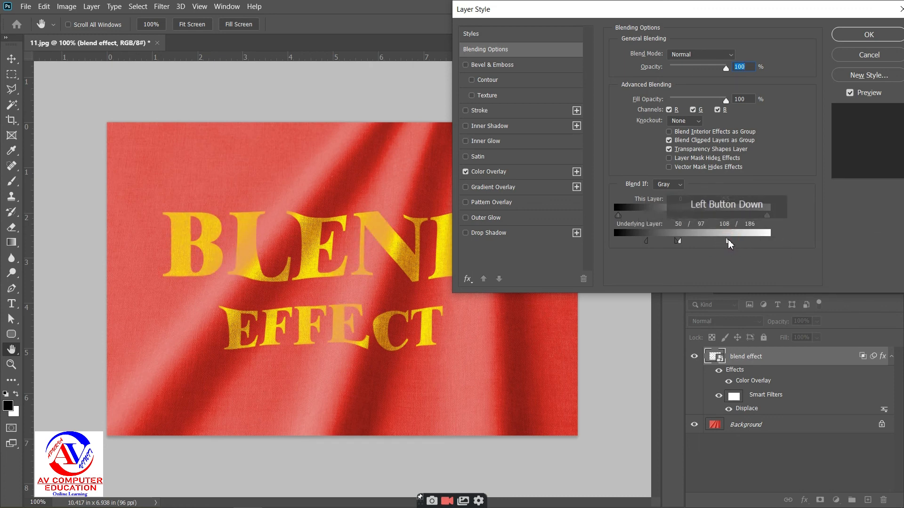
drag(735, 245, 735, 246)
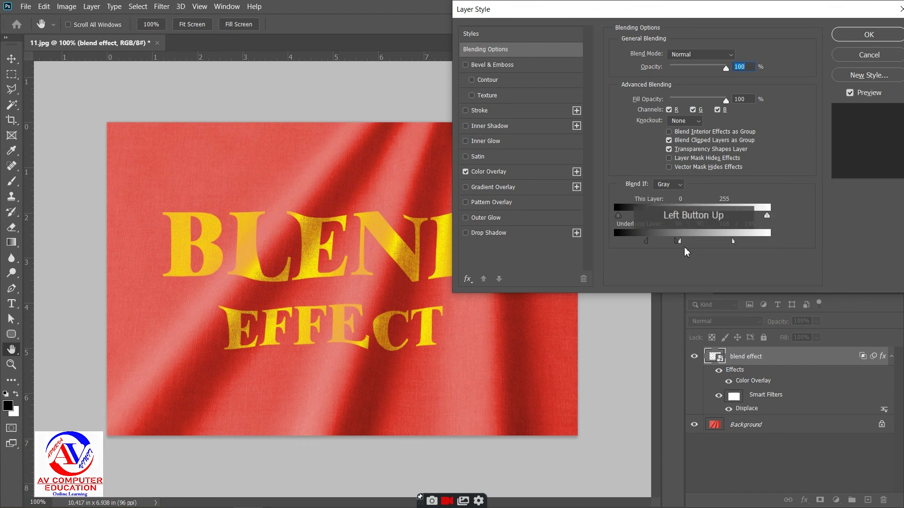
drag(678, 243, 686, 241)
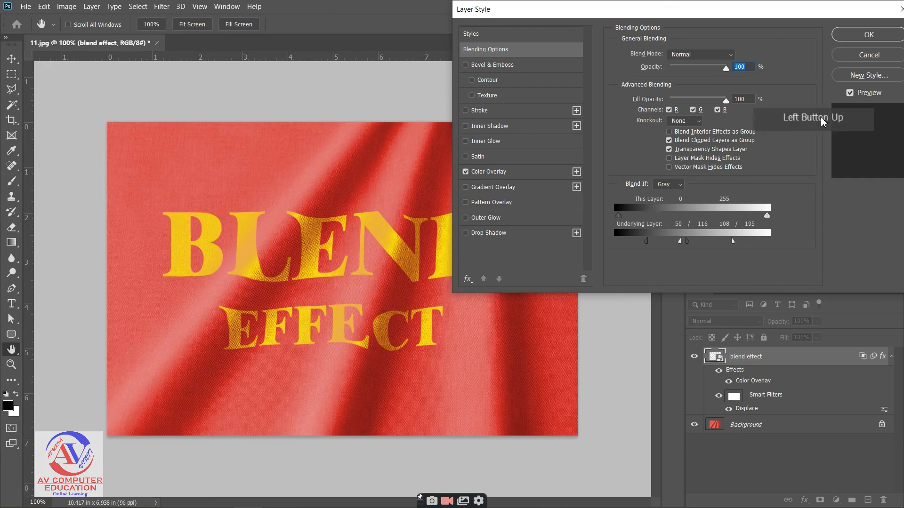
click(865, 41)
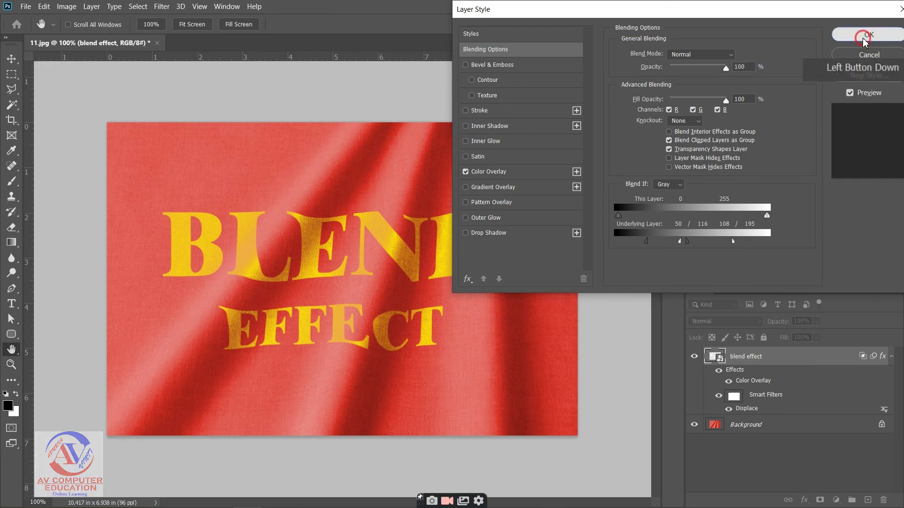